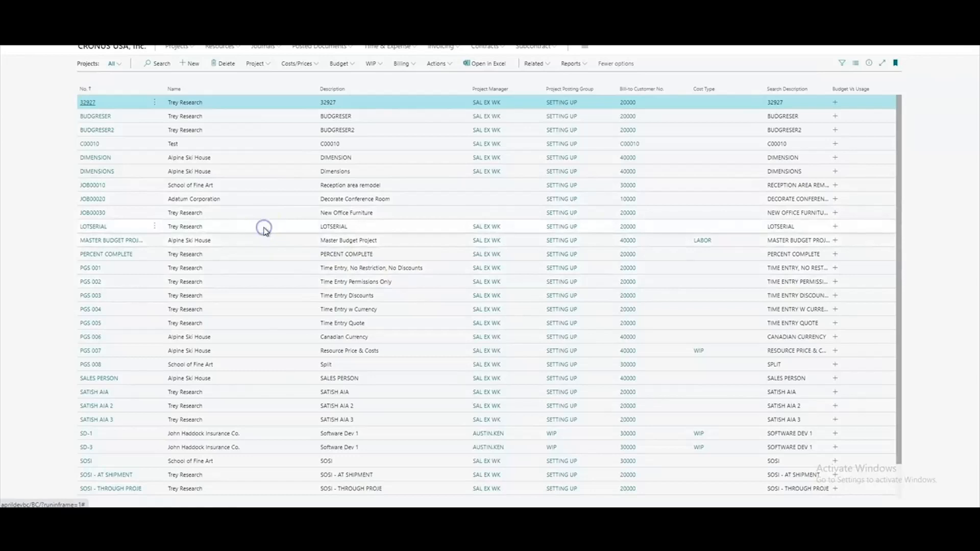
- Open the invoice suggestion for project LOTSERIAL and stop charging the serial-number lines S-ORD101057, S-ORD101059 and S-ORD101060
left_click(411, 65)
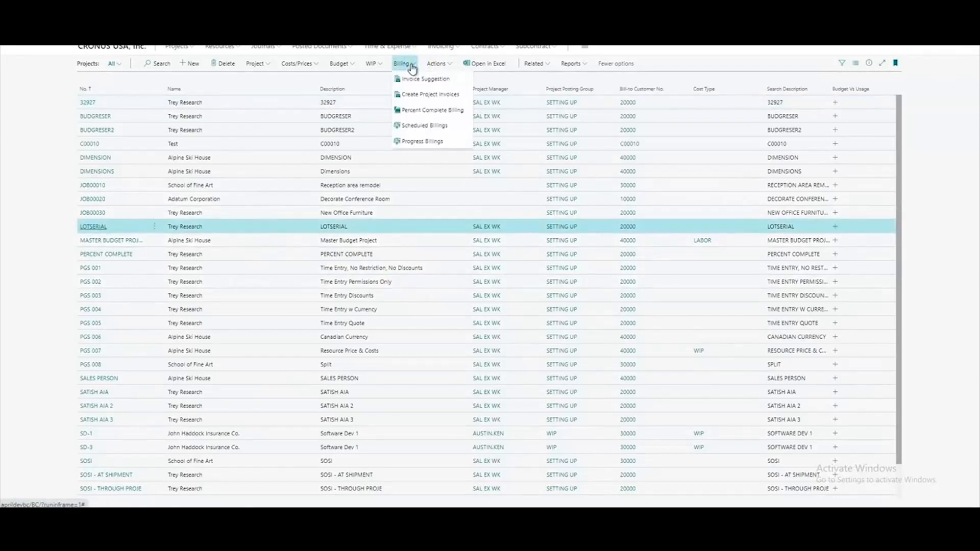
left_click(435, 96)
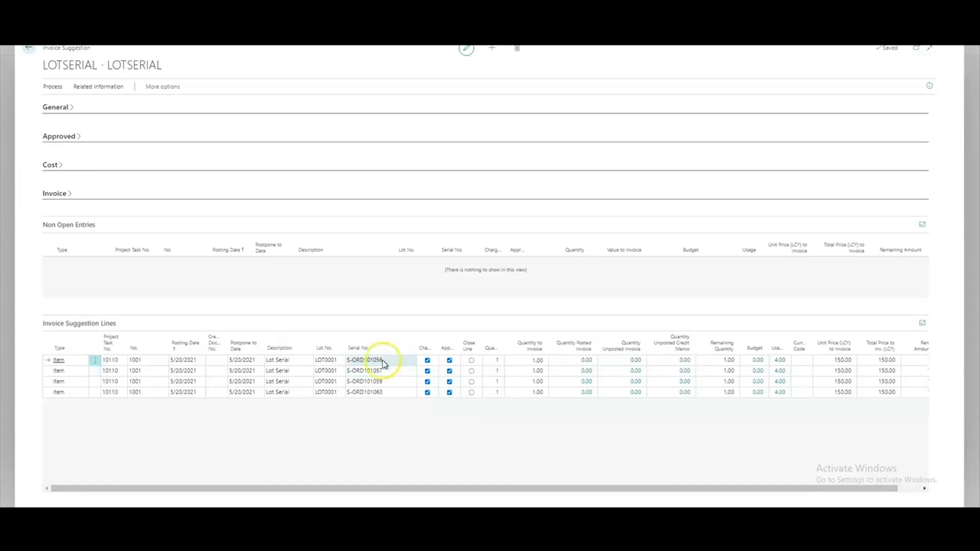
left_click(428, 371)
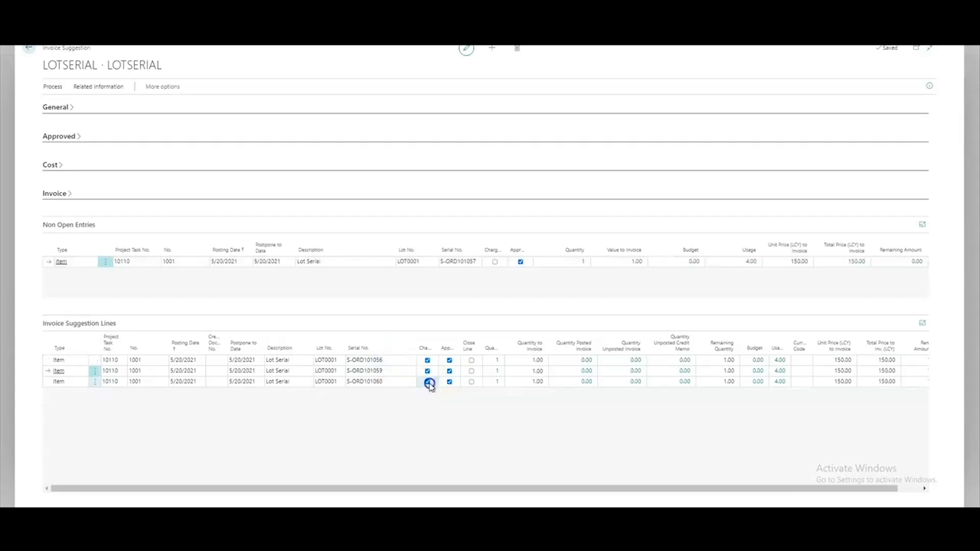
left_click(428, 371)
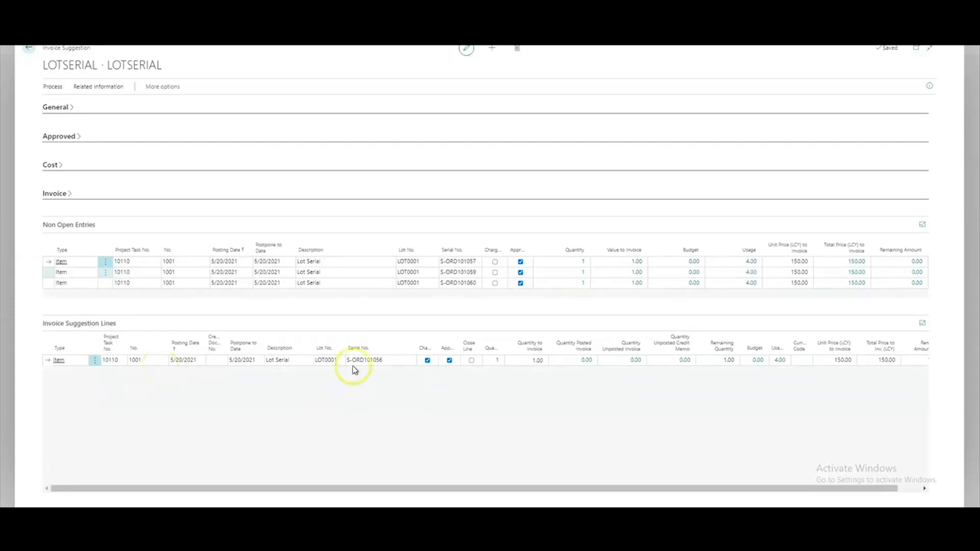
- Create project invoices from the invoice suggestion with the default options for project LOTSERIAL
left_click(52, 87)
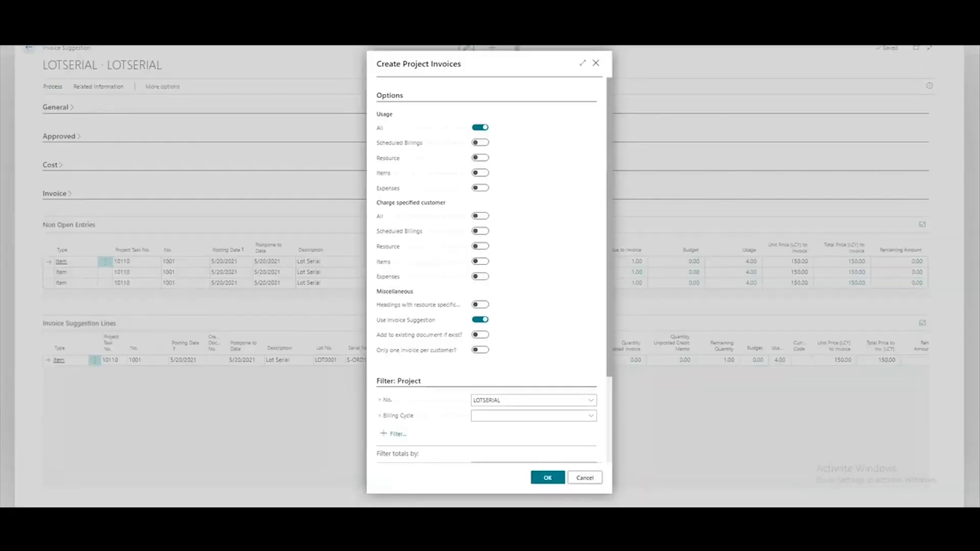
left_click(549, 477)
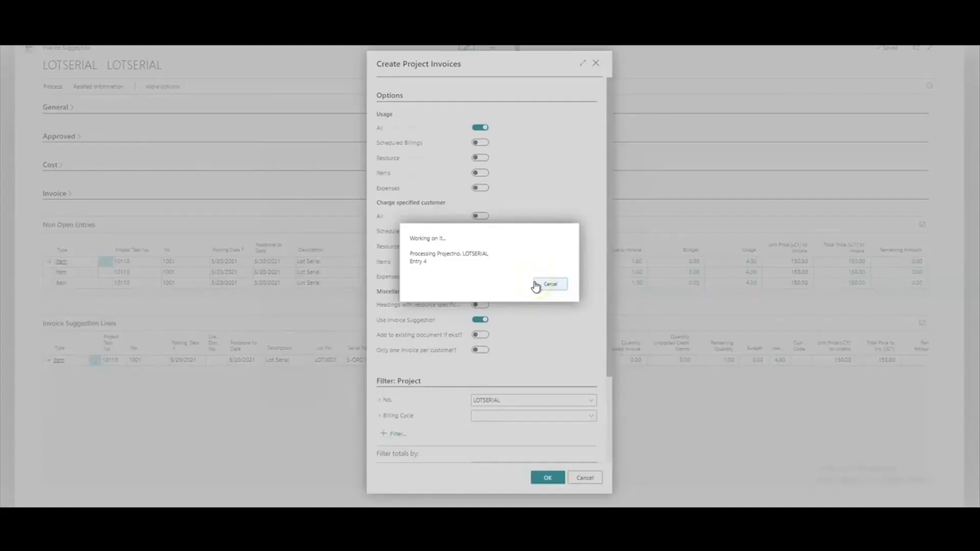
left_click(369, 198)
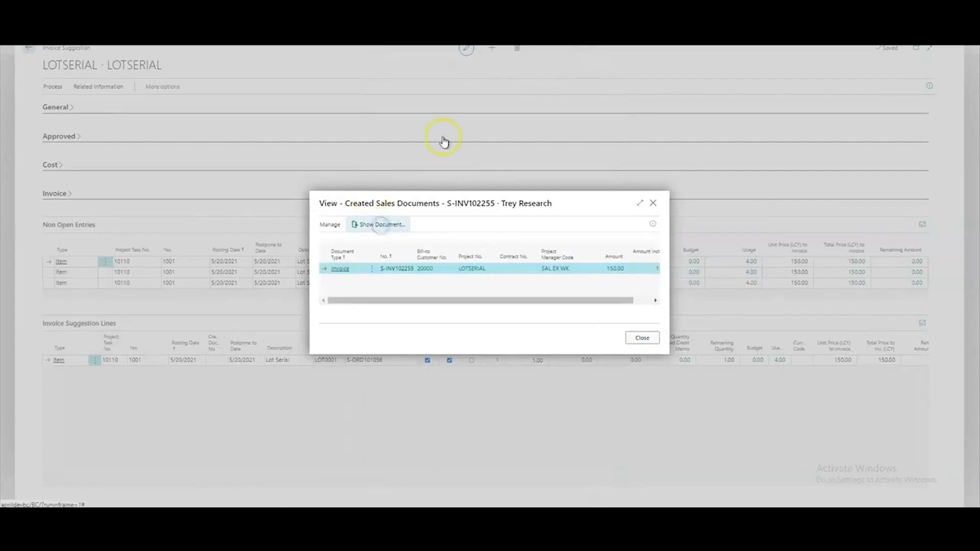
- Open the created sales invoice S-INV102255, post it and open the posted invoice
left_click(391, 224)
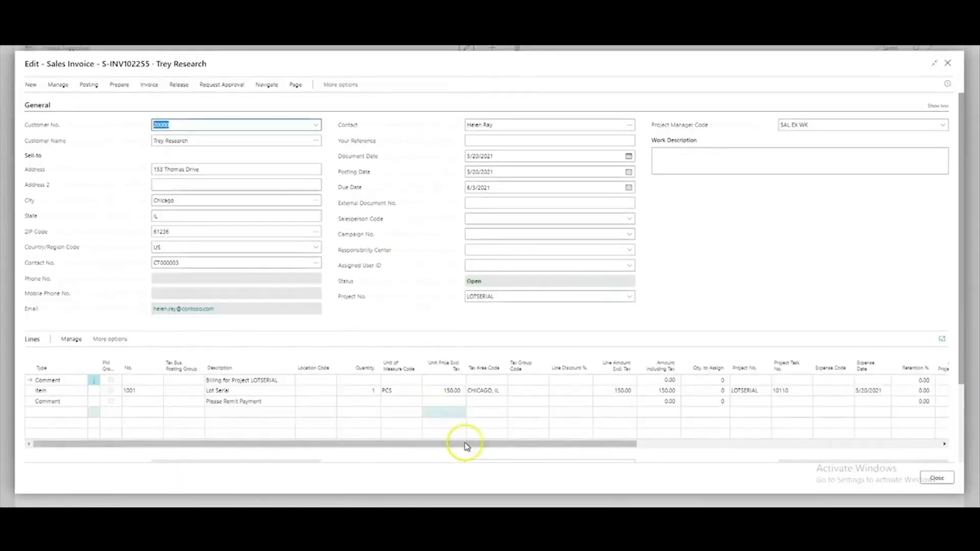
left_click_drag(579, 446, 727, 439)
left_click_drag(540, 443, 286, 443)
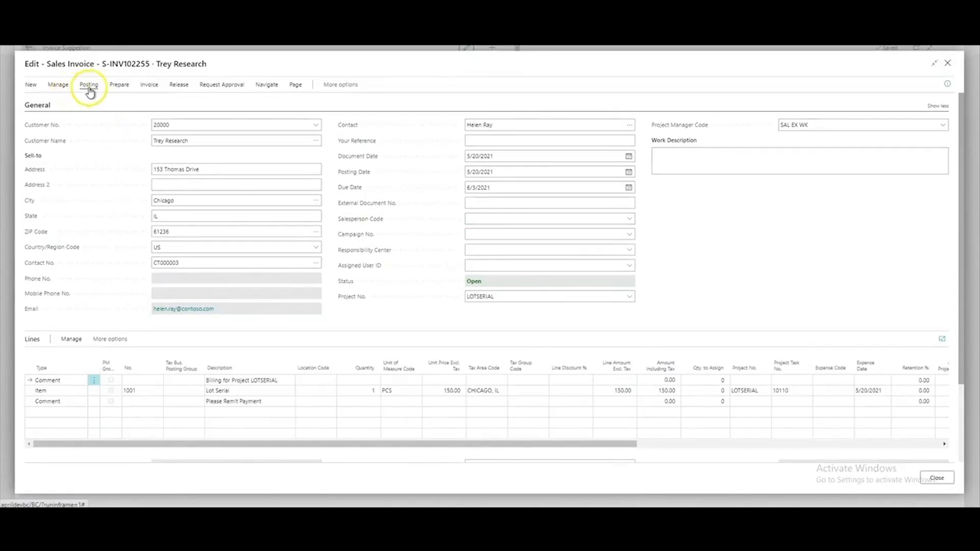
left_click(90, 91)
left_click(36, 102)
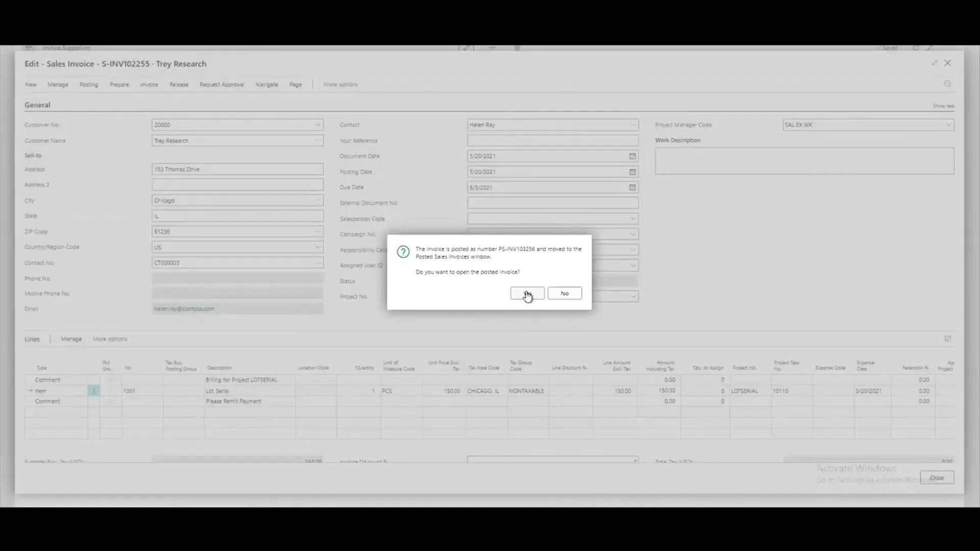
left_click(570, 298)
left_click(526, 294)
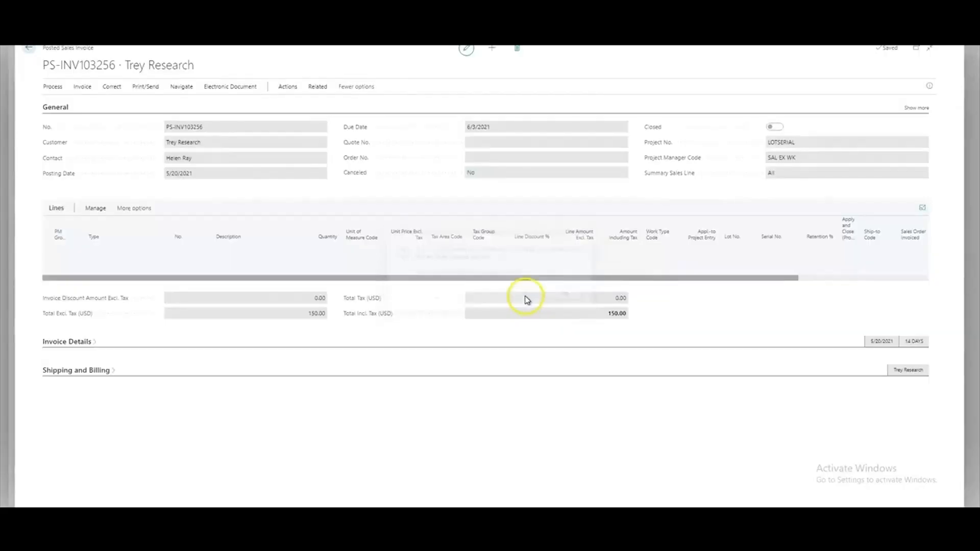
- Open the items list and check the quantity on hand of item 1001 Lot Serial
left_click(800, 284)
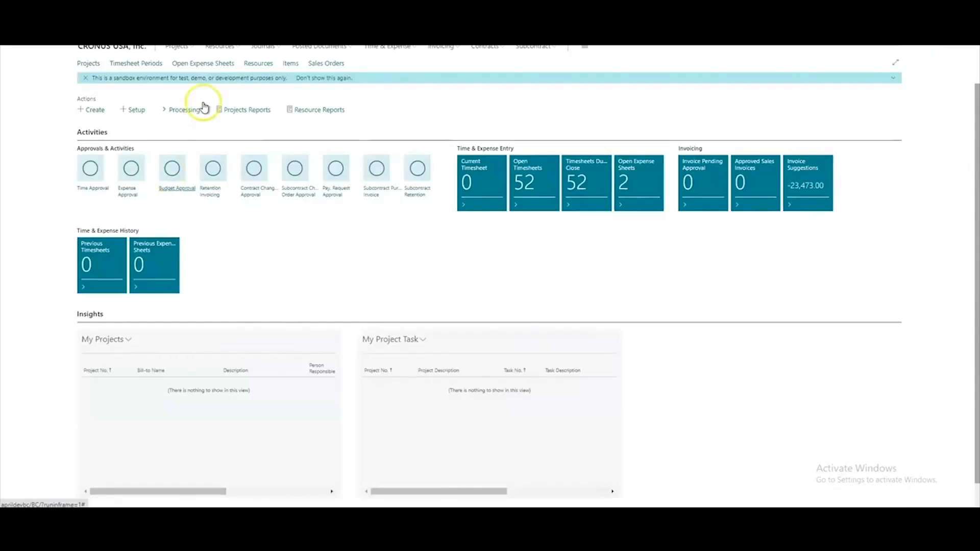
left_click(291, 65)
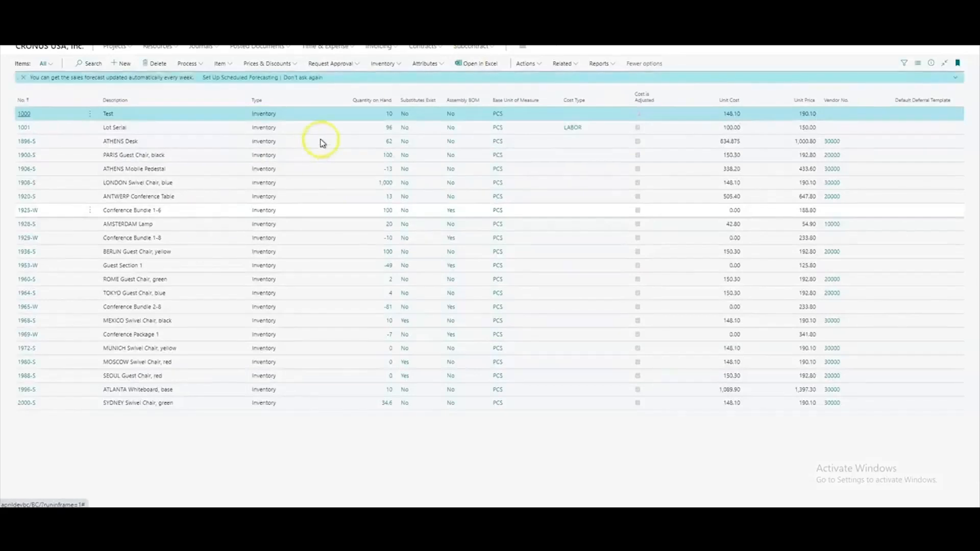
left_click(48, 130)
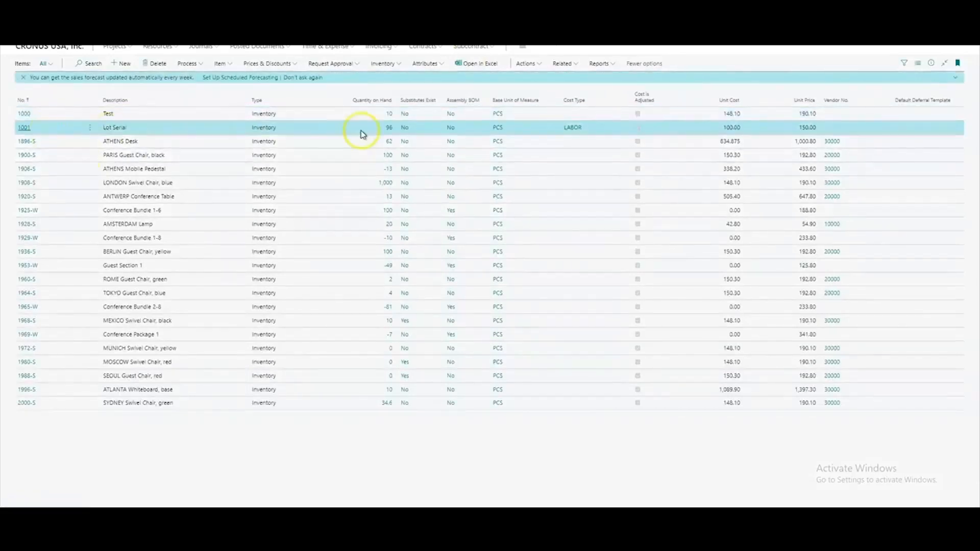
left_click(390, 133)
left_click(388, 114)
key("Escape")
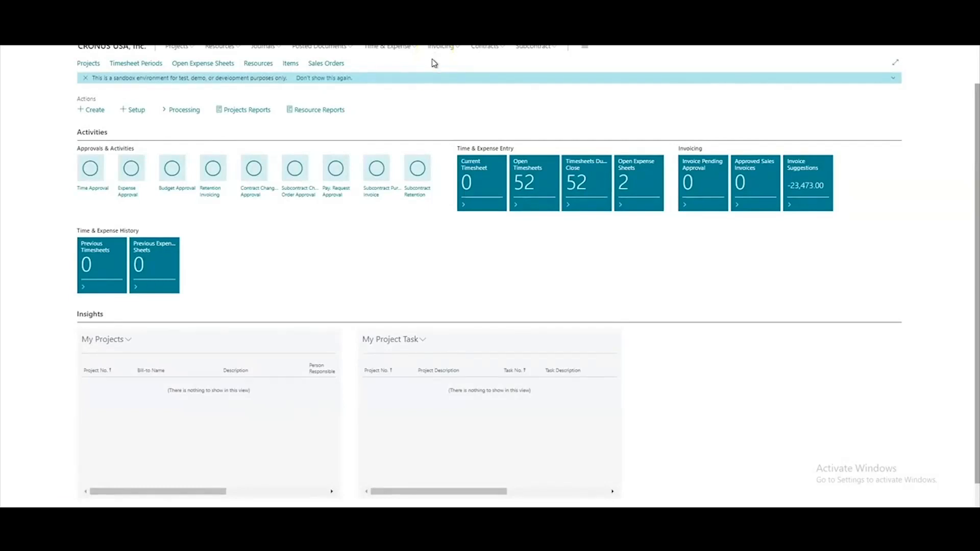
- Reopen the LOTSERIAL project's invoice suggestion and mark one non-open serial entry as chargeable
left_click(89, 63)
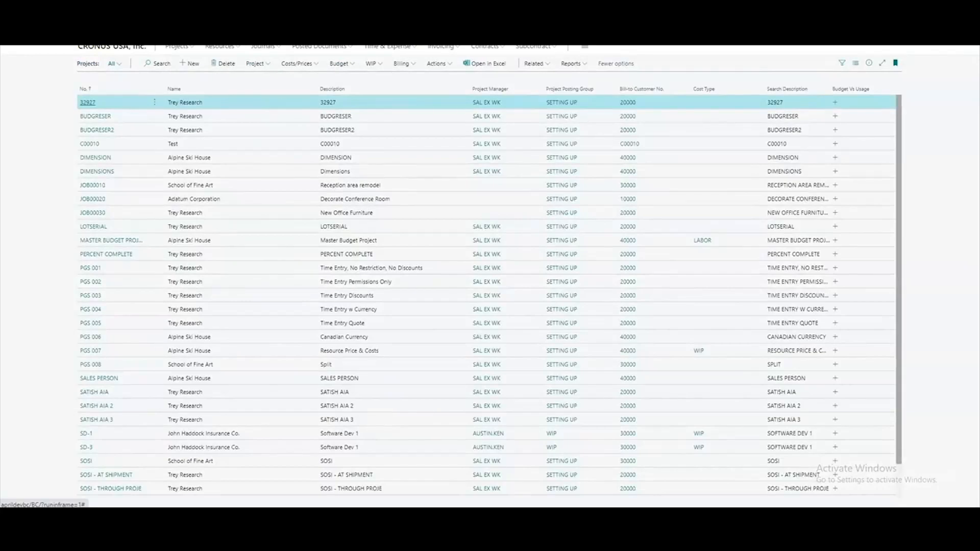
left_click(227, 226)
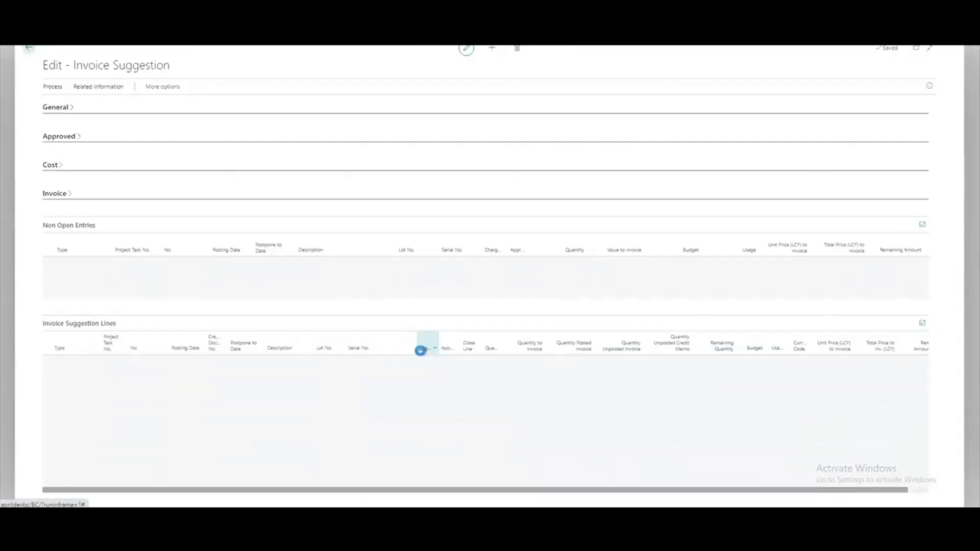
left_click(494, 272)
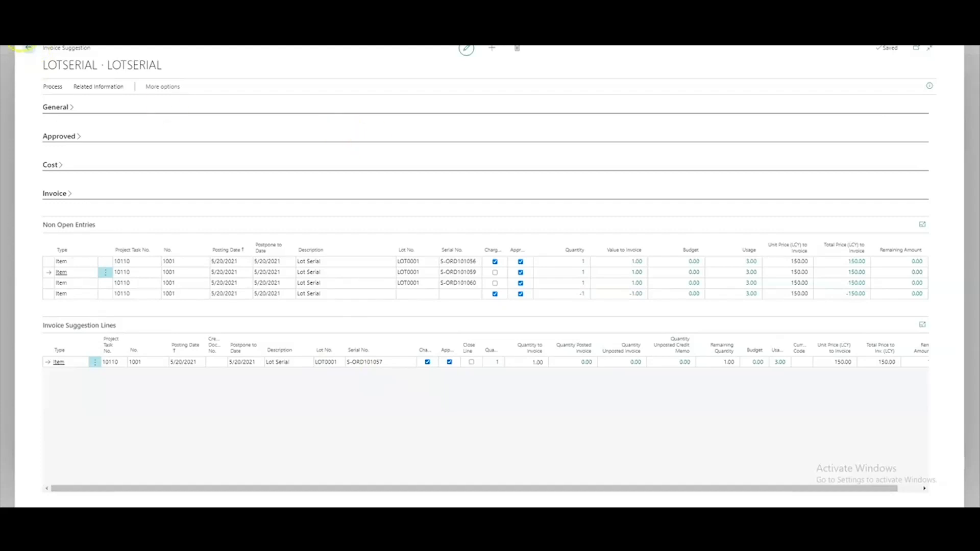
left_click(32, 50)
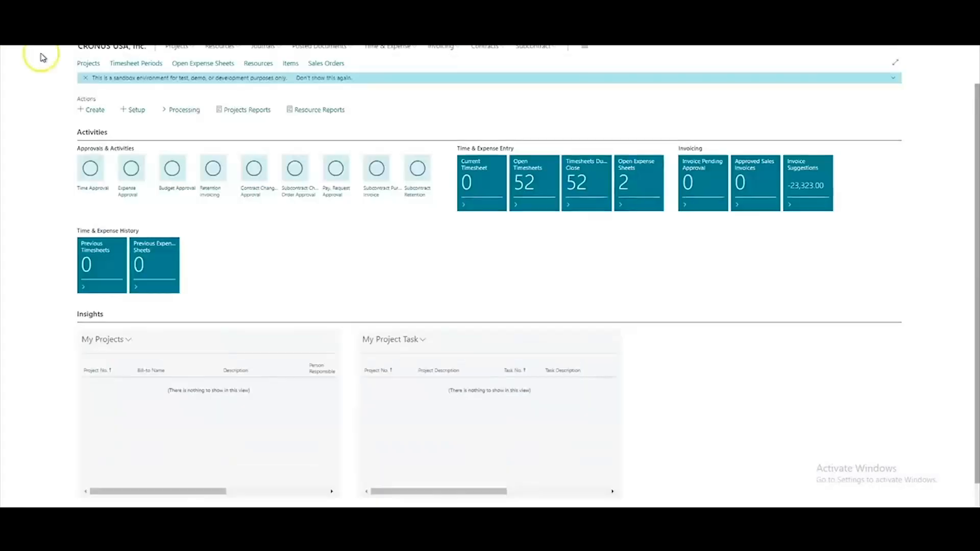
- Create a new sales invoice for customer 20000
left_click(444, 48)
left_click(220, 63)
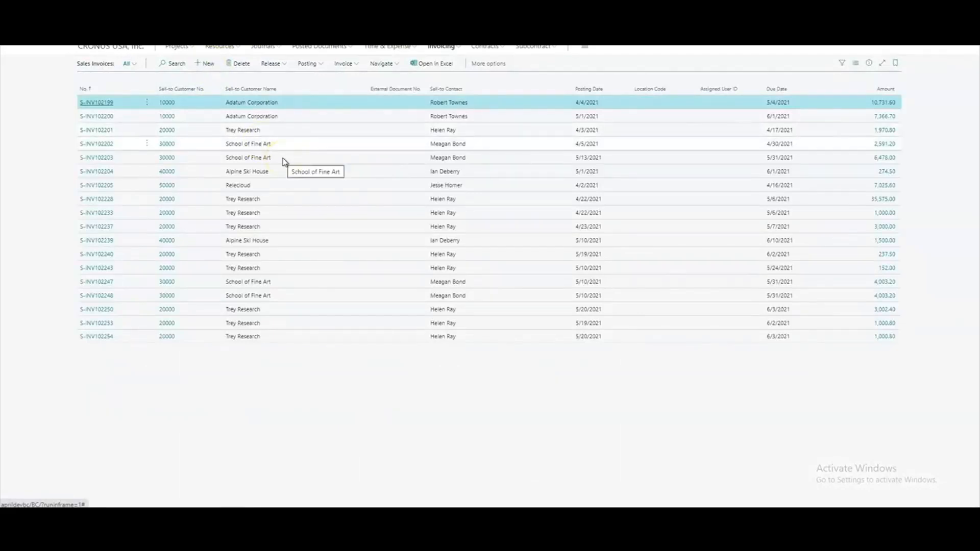
type("000")
key("Tab")
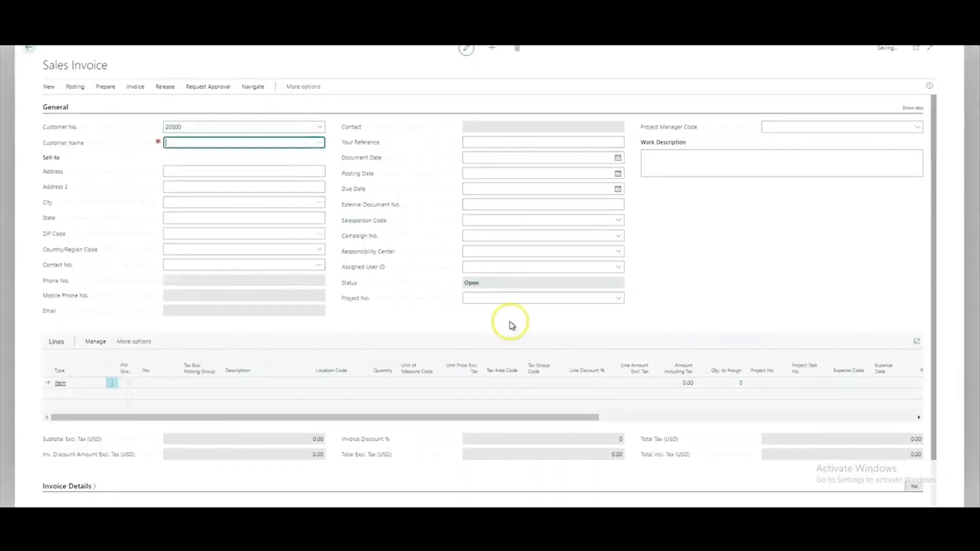
- Set the sales invoice's project number to LOTSERIAL
left_click(506, 319)
type("LO")
key("Tab")
- Get the project usage of project LOTSERIAL into the sales invoice lines
left_click(48, 107)
left_click(458, 289)
left_click(510, 295)
type("lot")
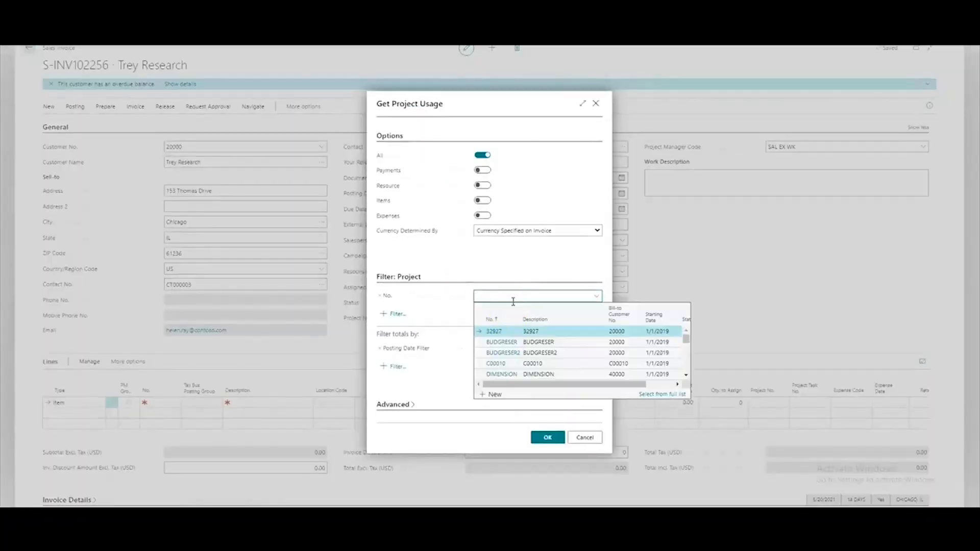
left_click(526, 363)
left_click(541, 438)
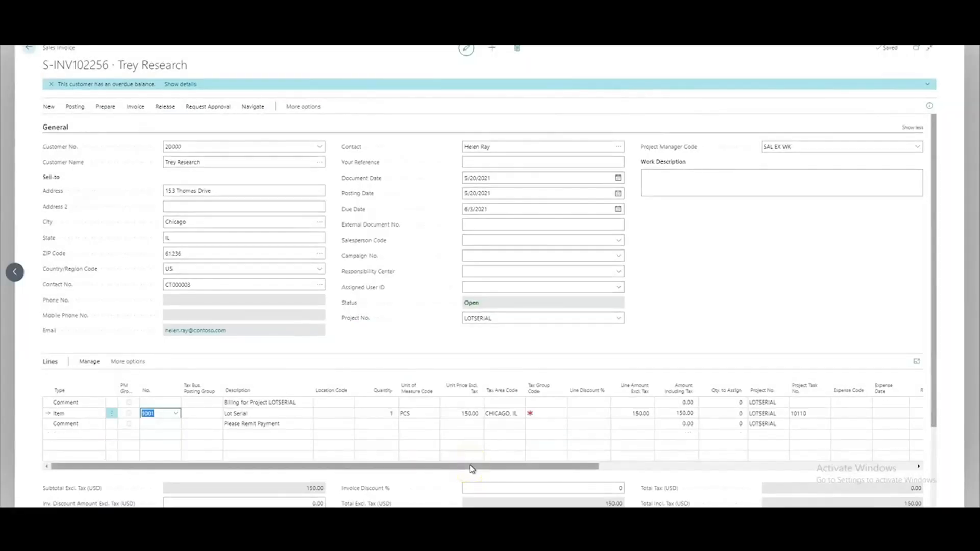
- Set the item line's tax group code to NONTAXABLE
left_click(544, 413)
left_click(569, 382)
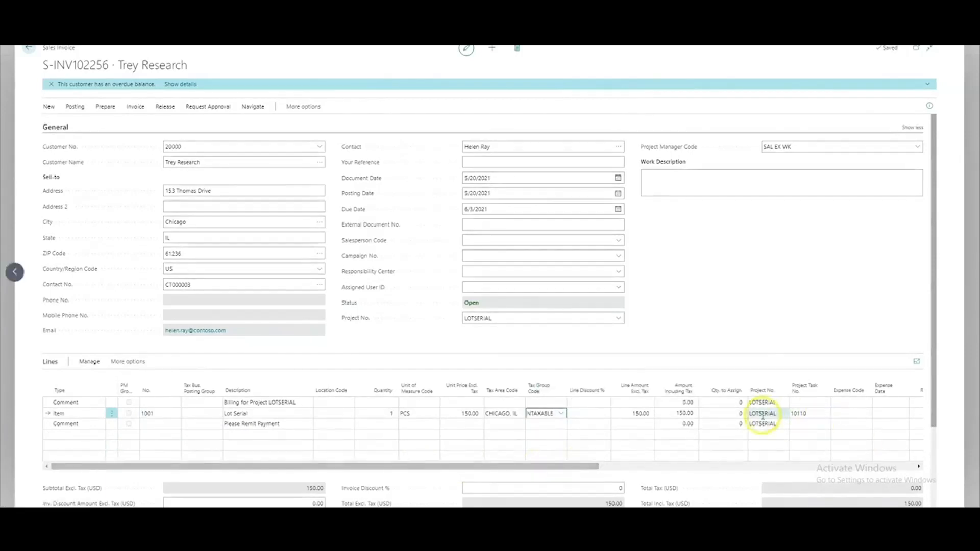
left_click(650, 464)
left_click(805, 466)
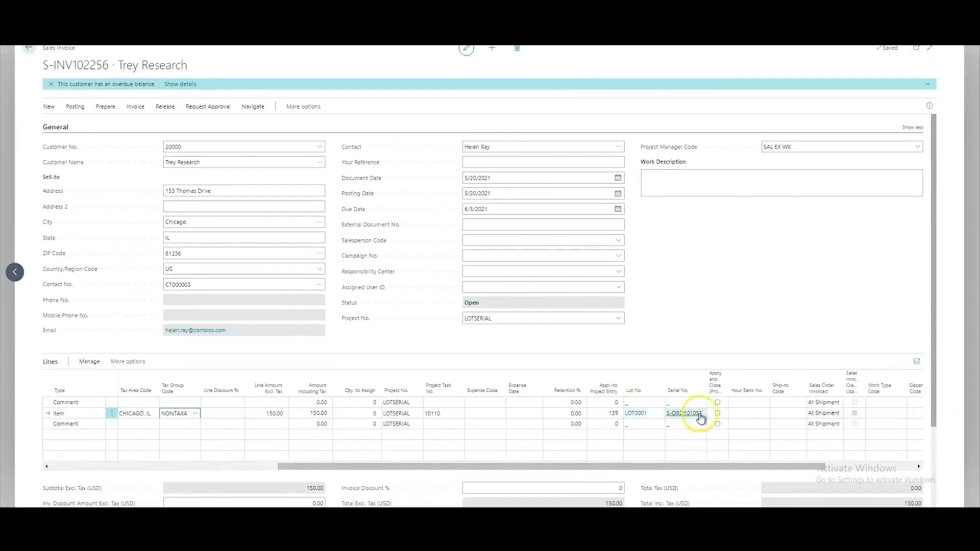
left_click_drag(661, 467, 175, 464)
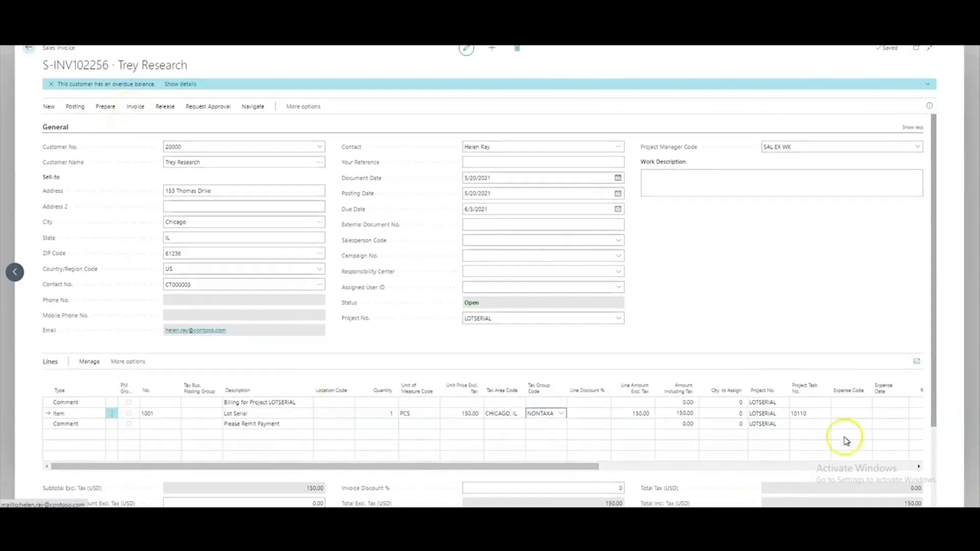
- Post the sales invoice
left_click(88, 108)
left_click(57, 122)
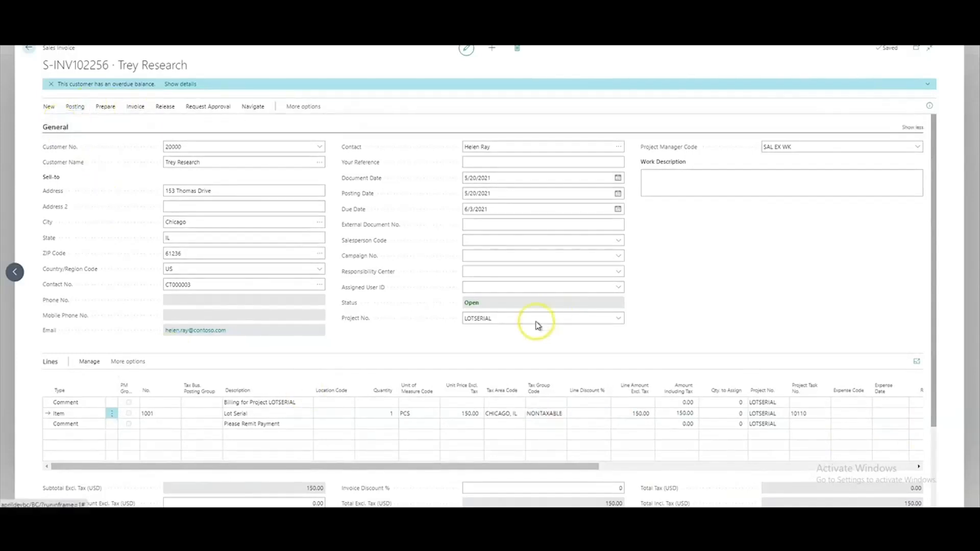
key("Return")
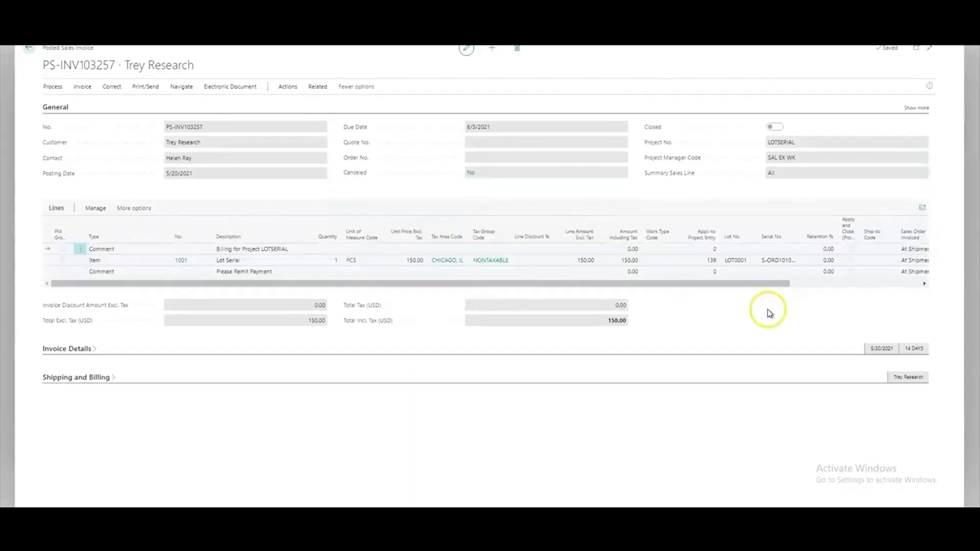
- Find the posted invoice's related entries and examine the job ledger entry
left_click(287, 88)
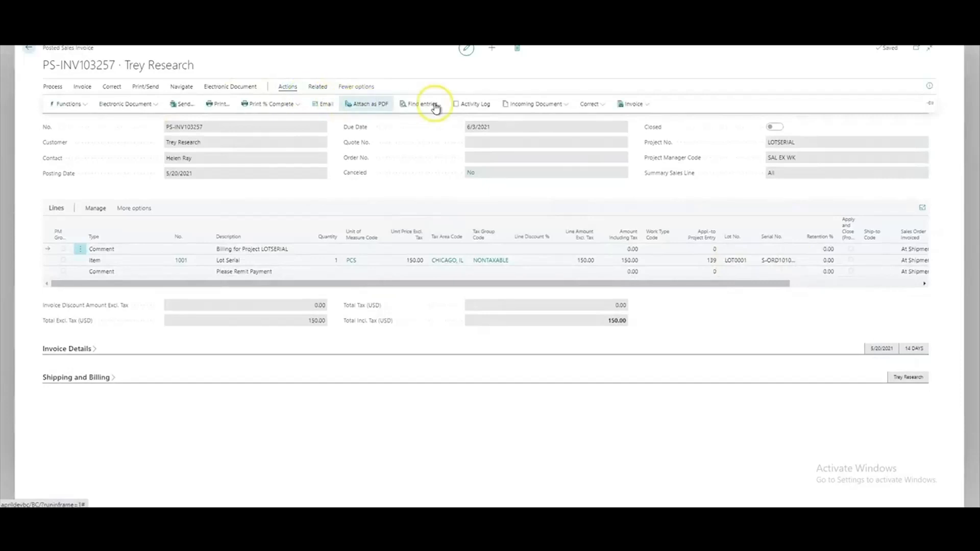
left_click(430, 244)
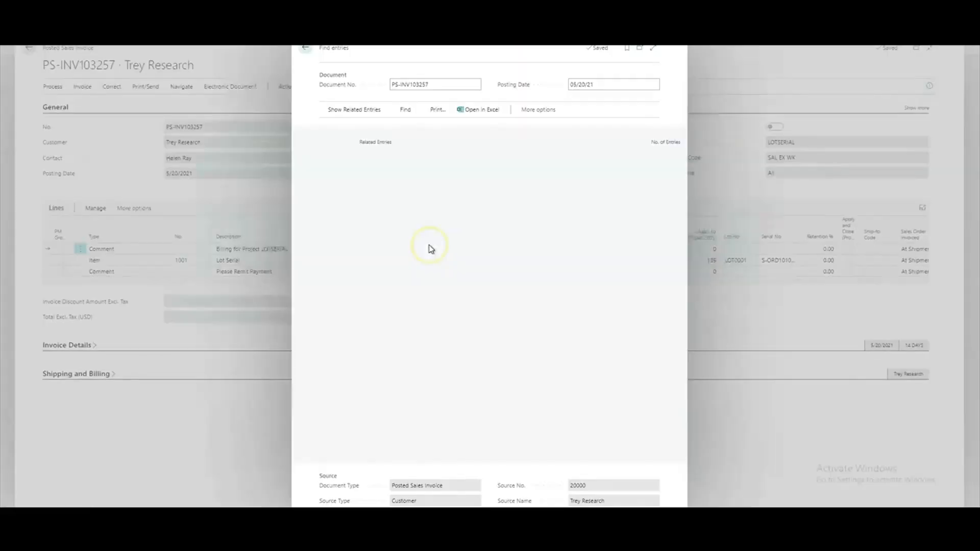
left_click(442, 210)
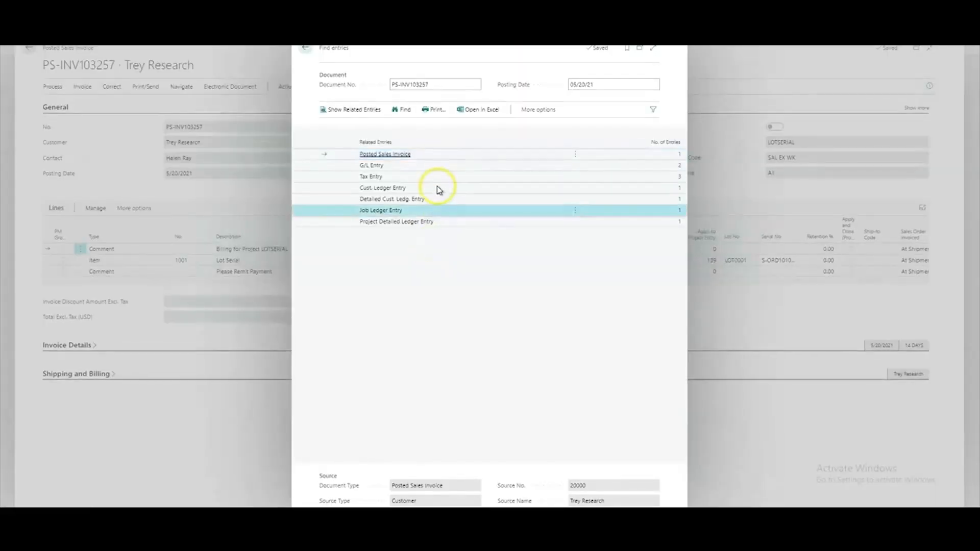
left_click(469, 222)
left_click(465, 213)
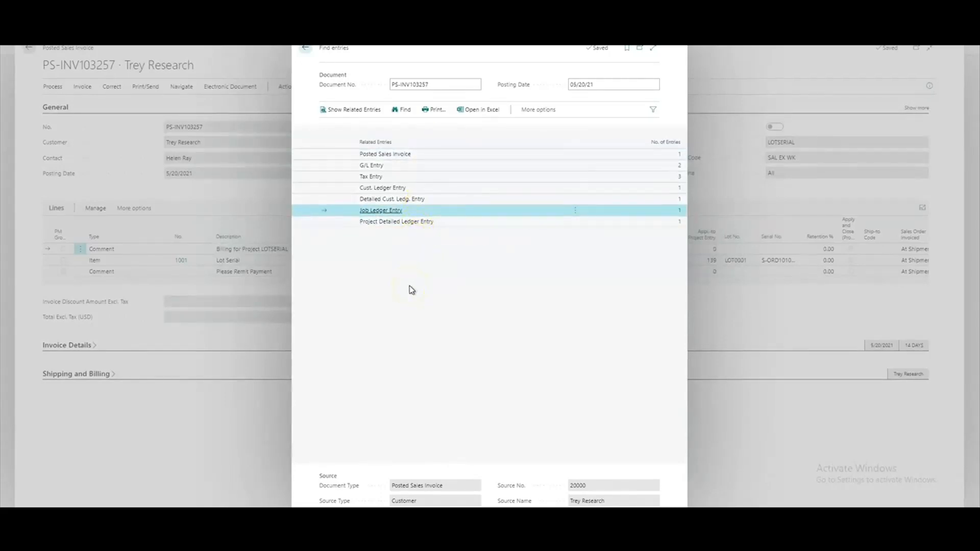
key("Escape")
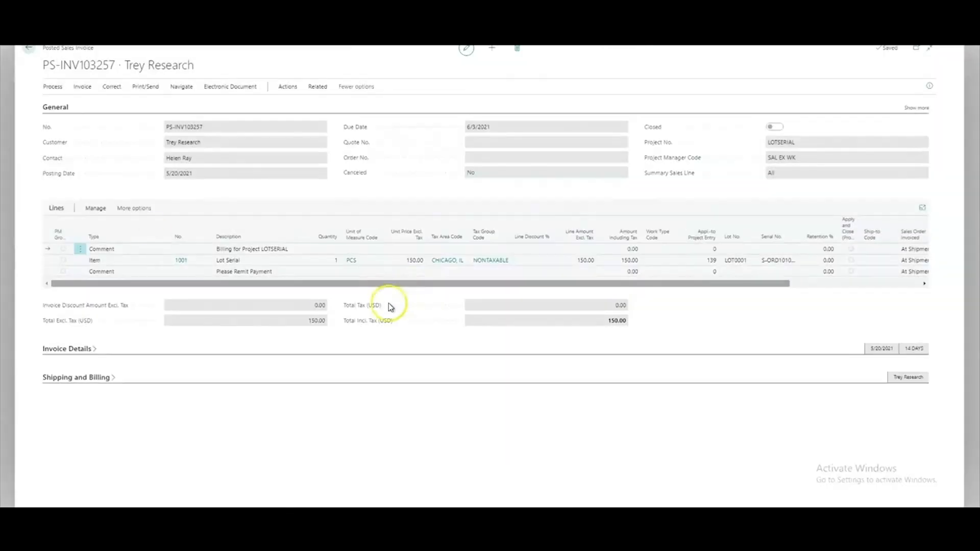
- Return to the items list and check the quantity on hand of item 1001 Lot Serial
key("Escape")
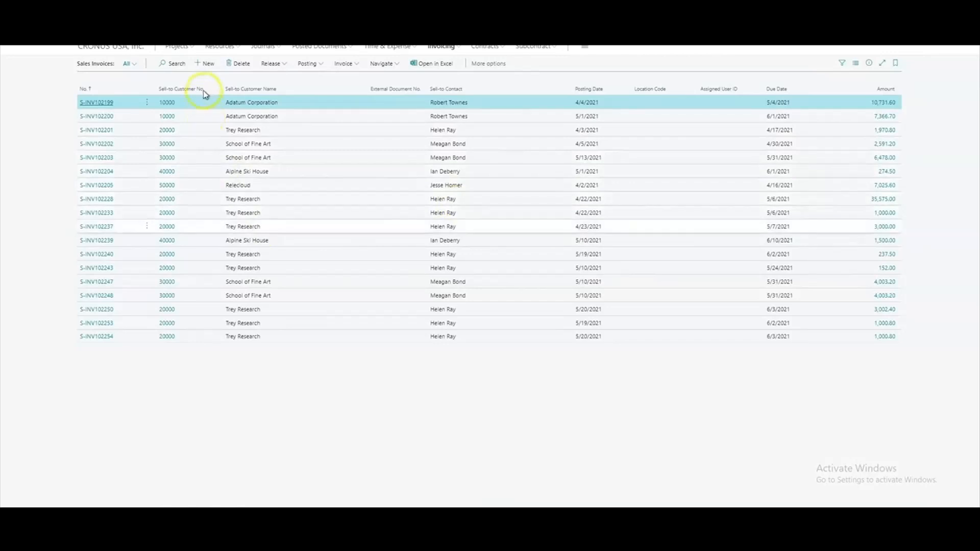
key("Escape")
left_click(288, 63)
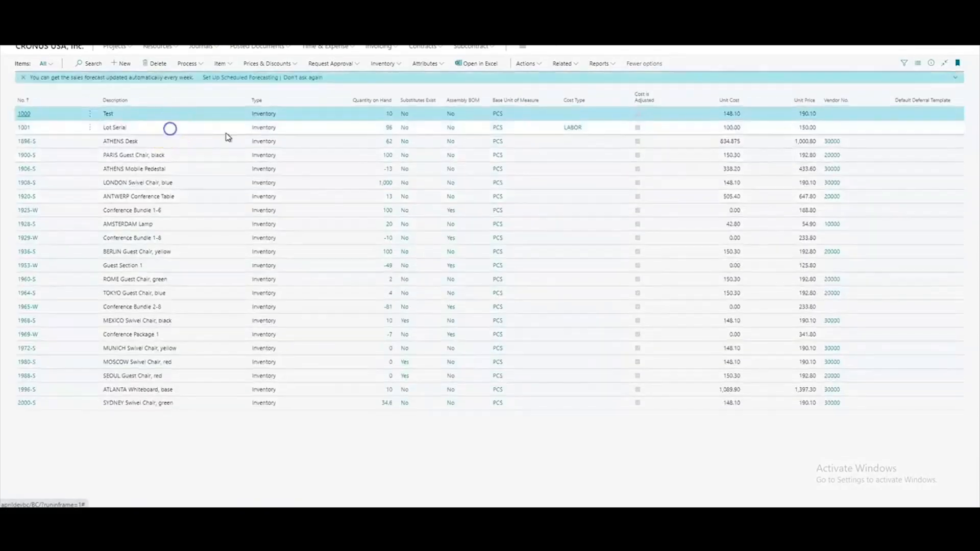
left_click(386, 130)
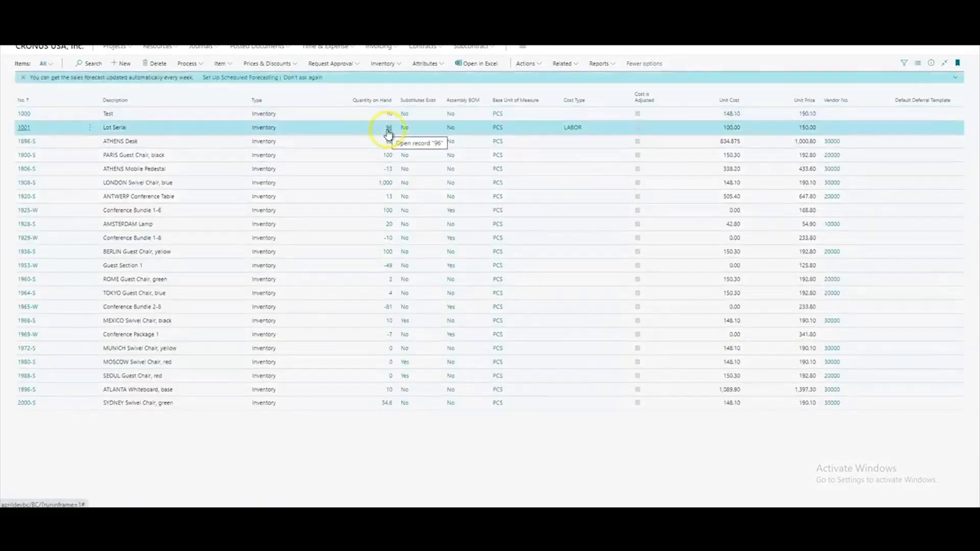